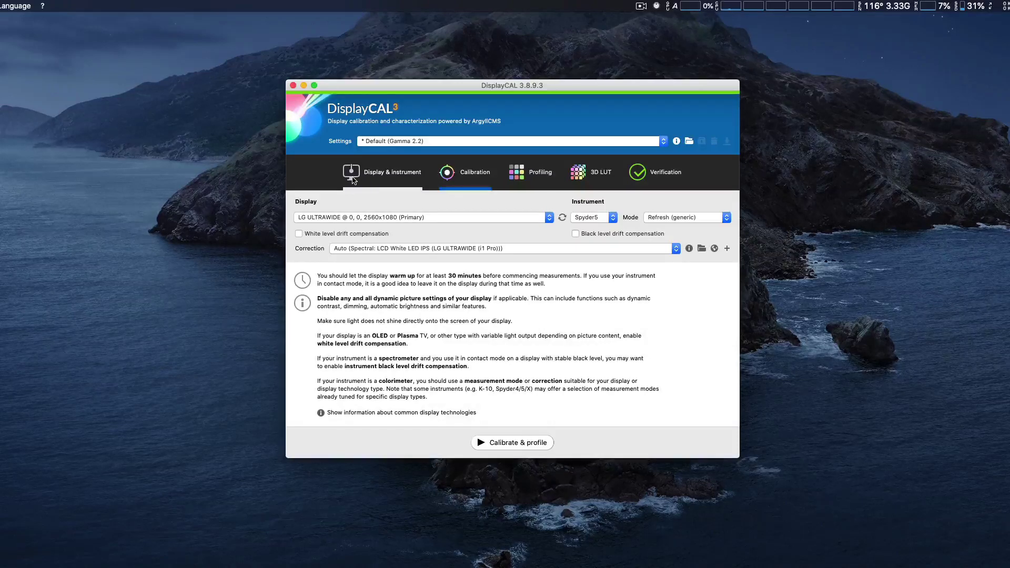
- Set Resolve as DisplayCAL's display and start Calibrate & profile, awaiting 192.168.1.3:20002
click(500, 219)
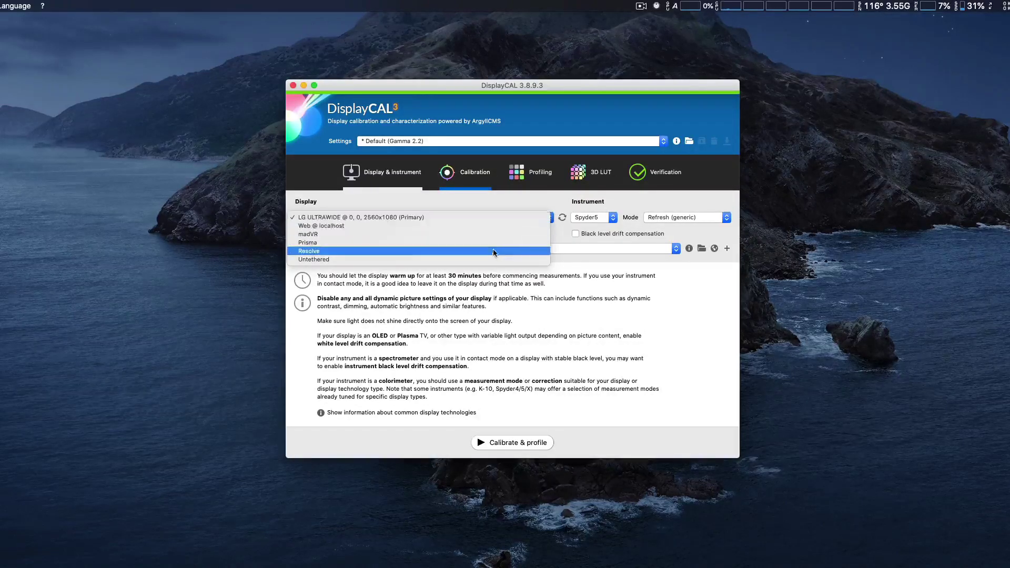
key(Escape)
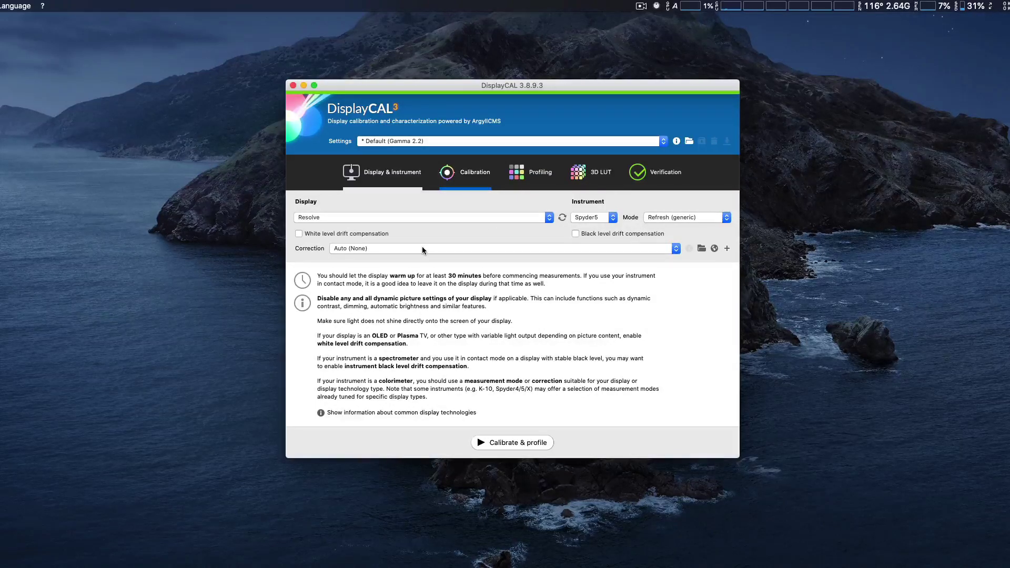
click(522, 444)
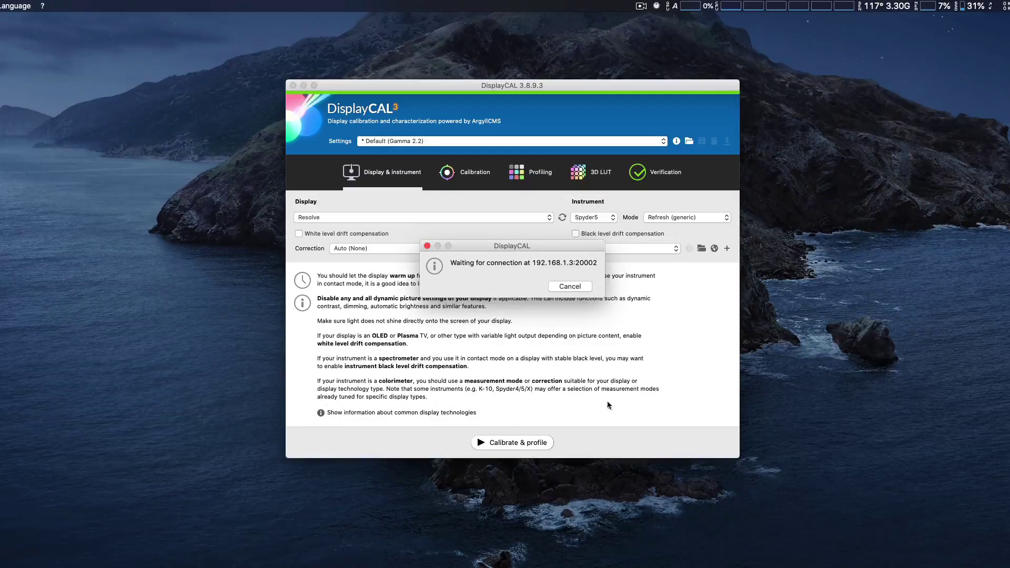
- Switch to DaVinci Resolve's Color page and open Workspace > Monitor Calibration choices
mouse_move(926, 566)
key(super+Tab)
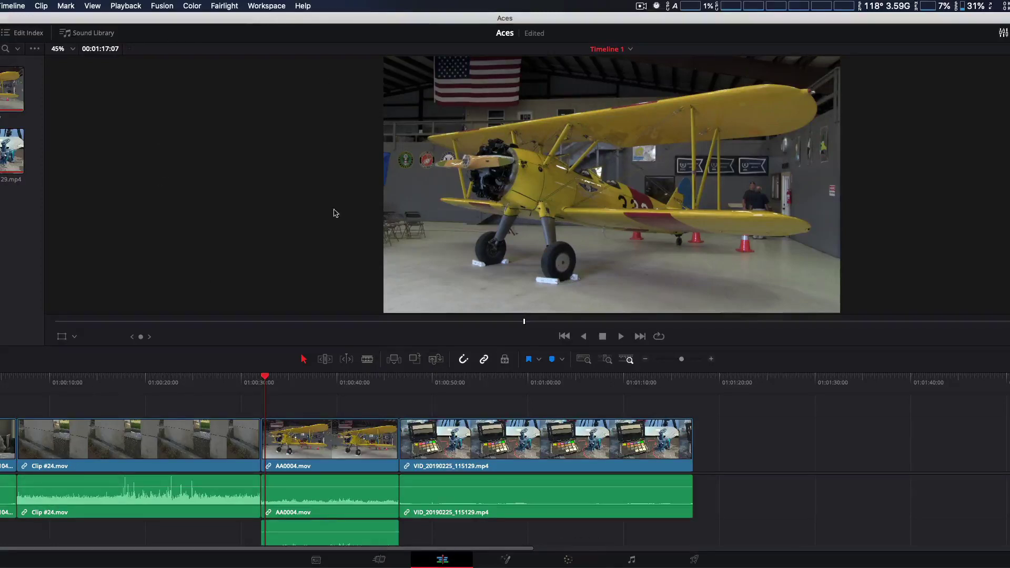
click(267, 5)
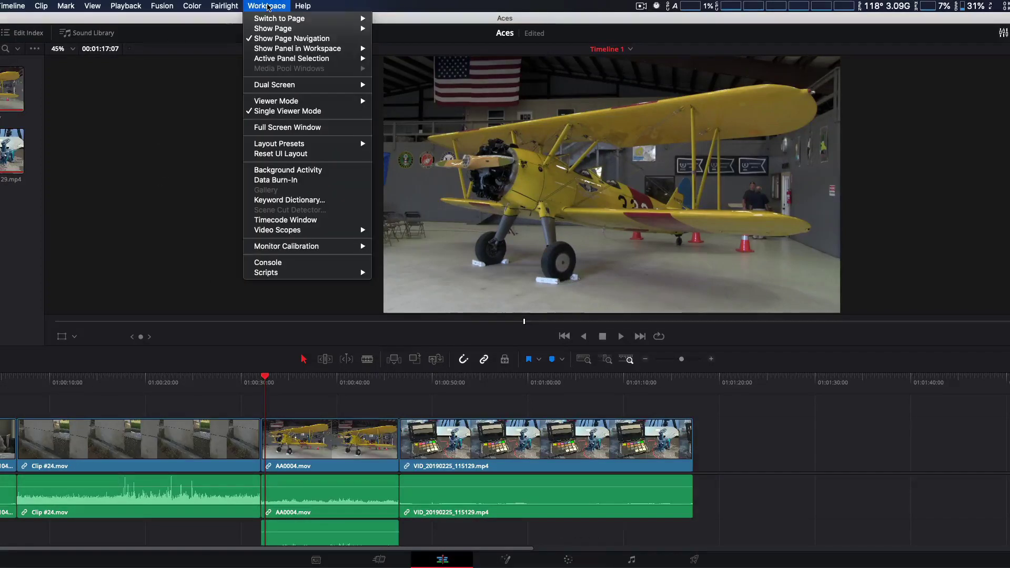
mouse_move(325, 247)
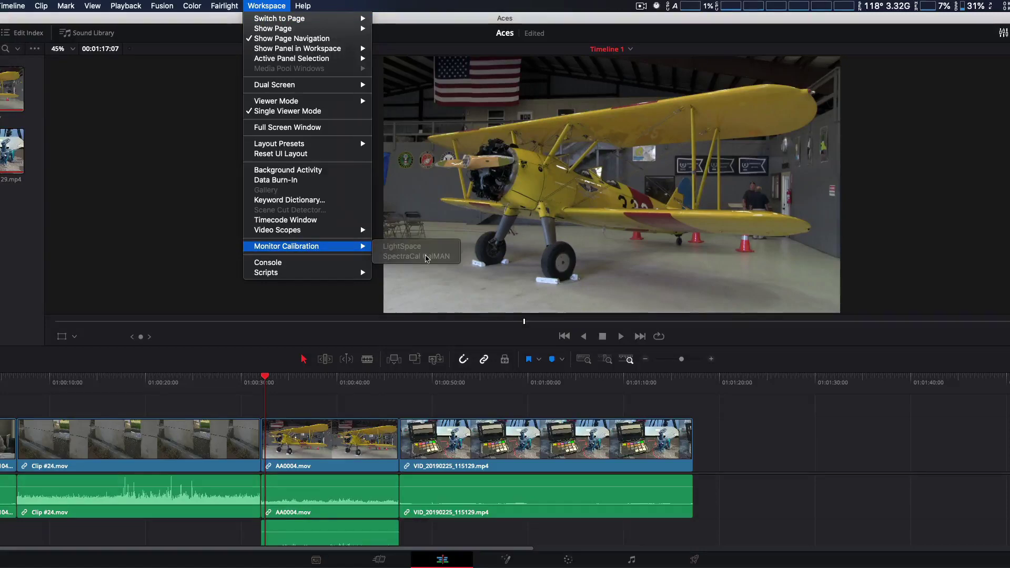
click(266, 6)
click(570, 561)
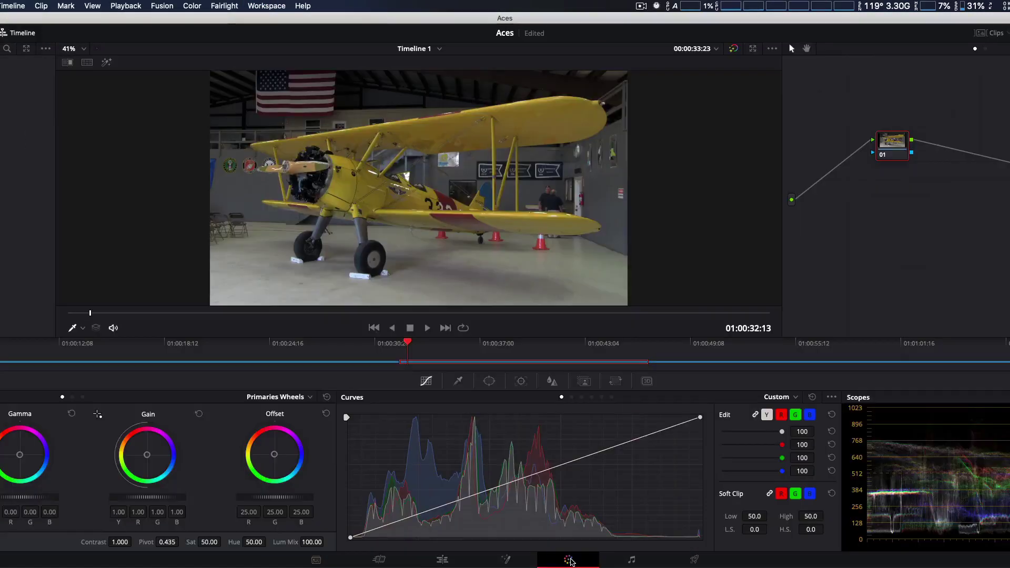
click(267, 6)
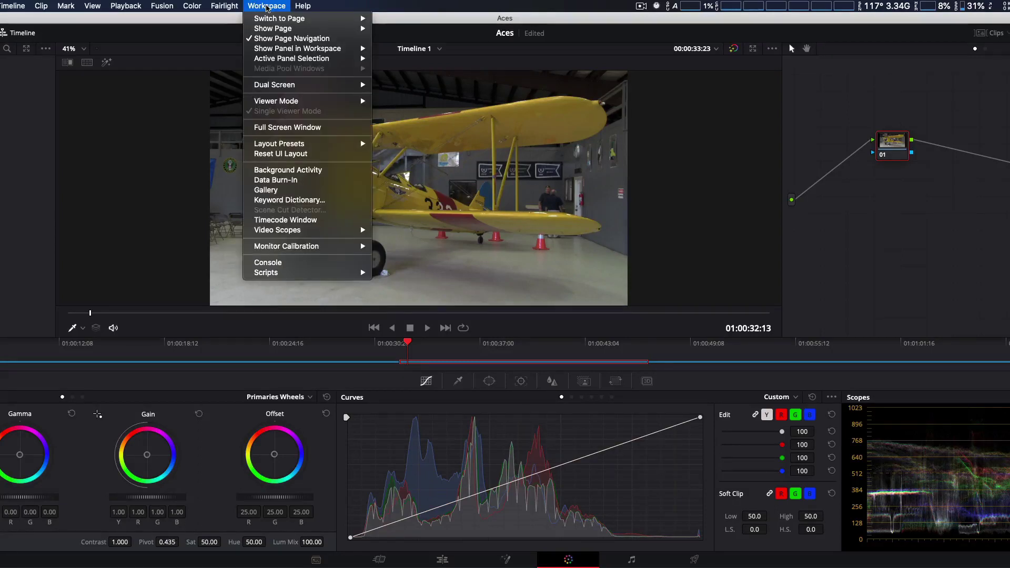
mouse_move(320, 250)
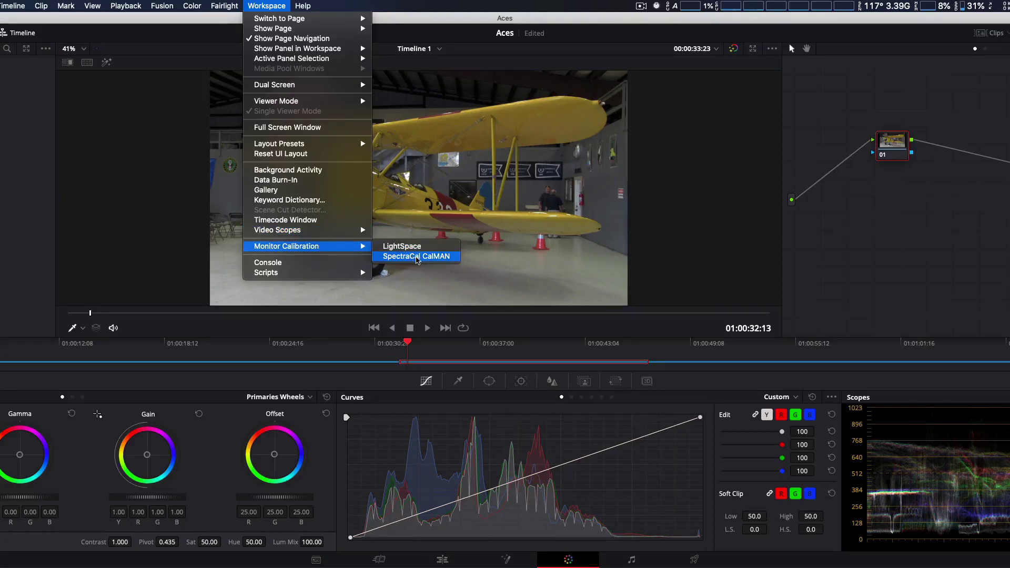
- Connect SpectraCal CalMAN calibration to 192.168.1.3:20002 and move its window to the upper right
click(417, 257)
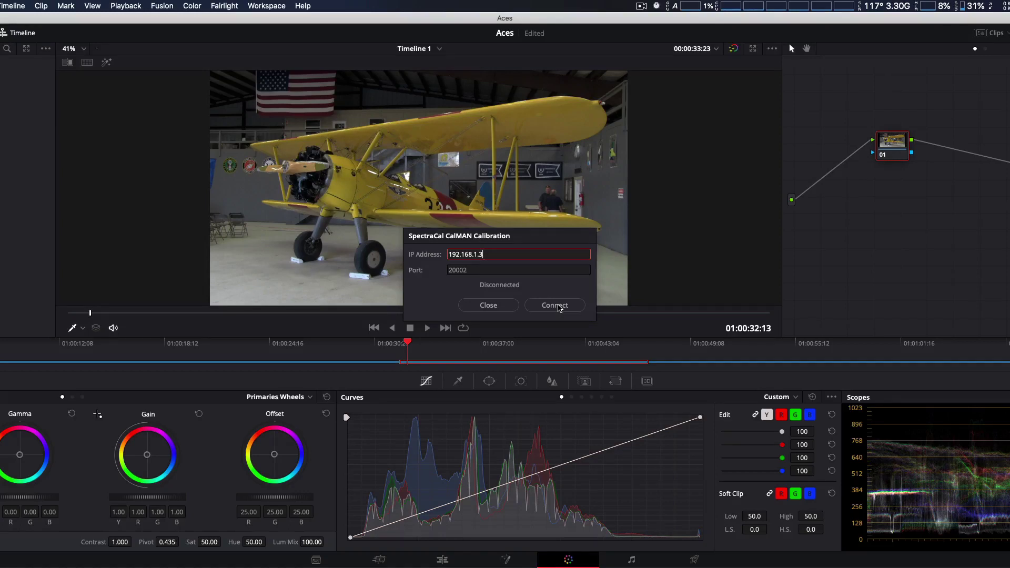
click(556, 306)
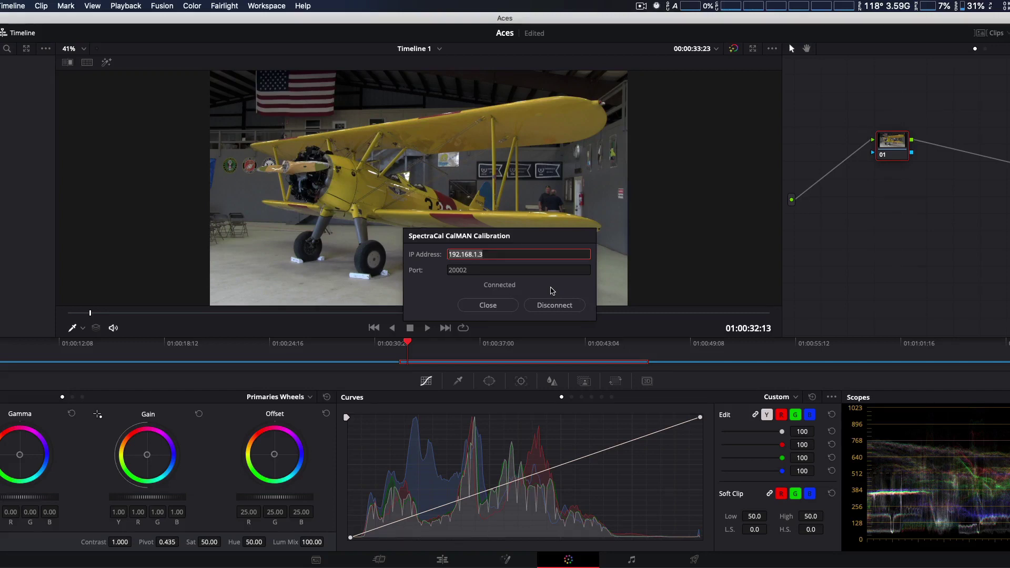
drag(546, 236, 750, 100)
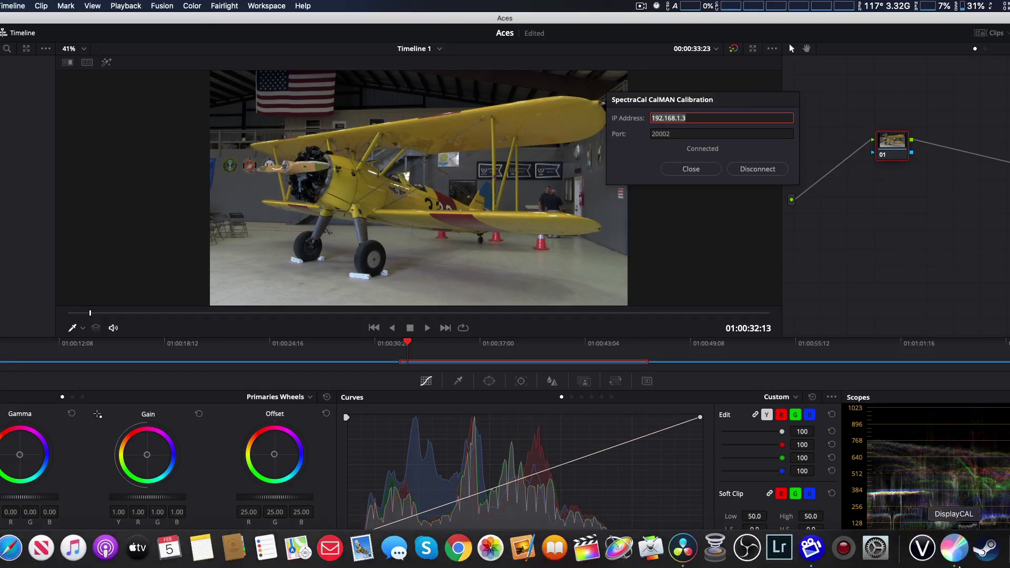
- Start DisplayCAL measurement so a grey test patch appears in Resolve's viewer
click(961, 552)
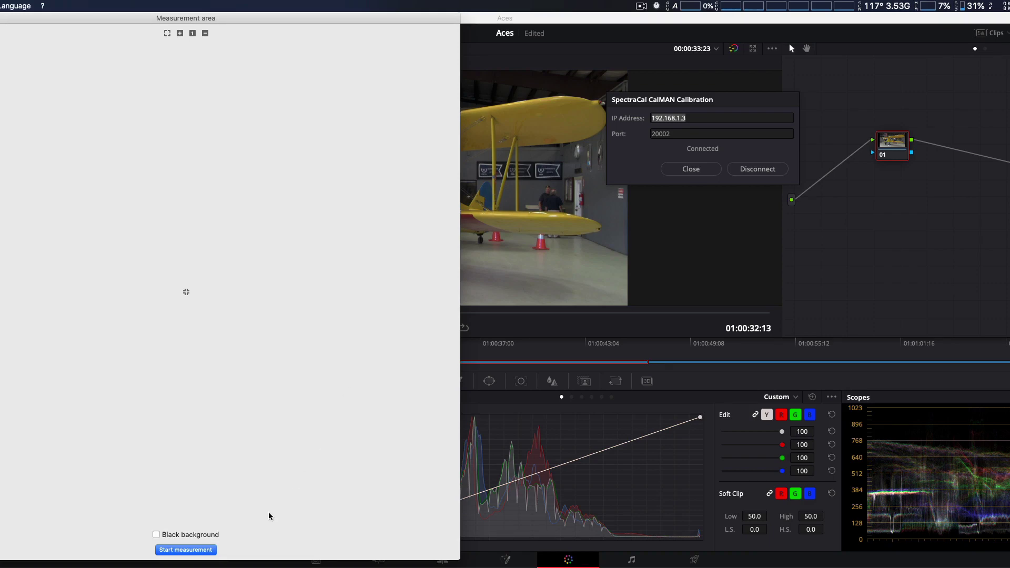
click(199, 550)
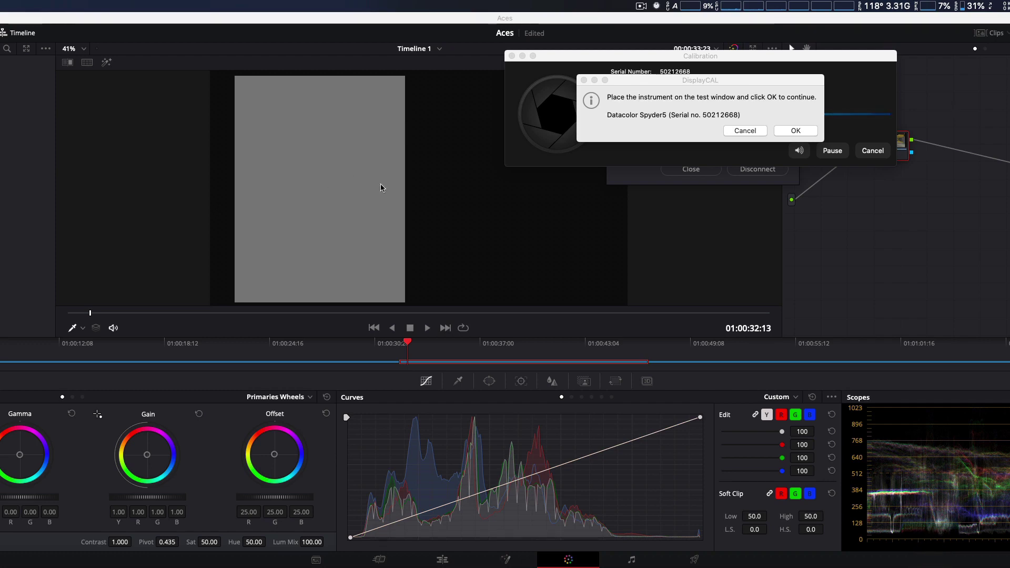
- Confirm the Spyder5 placement and let measurement finish with ΔE*76 average 0.94
click(797, 134)
click(798, 132)
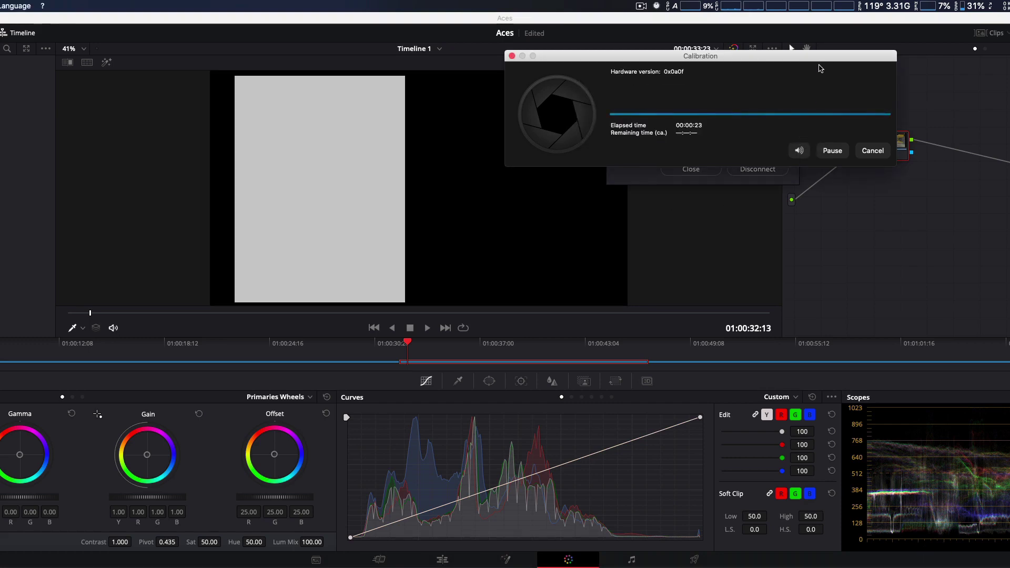
drag(821, 59, 763, 118)
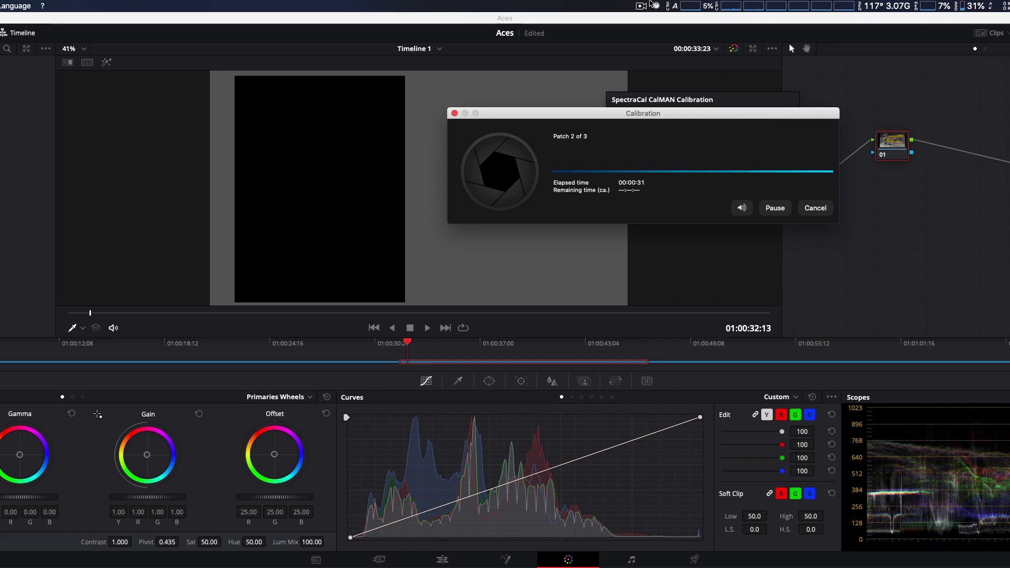
click(641, 6)
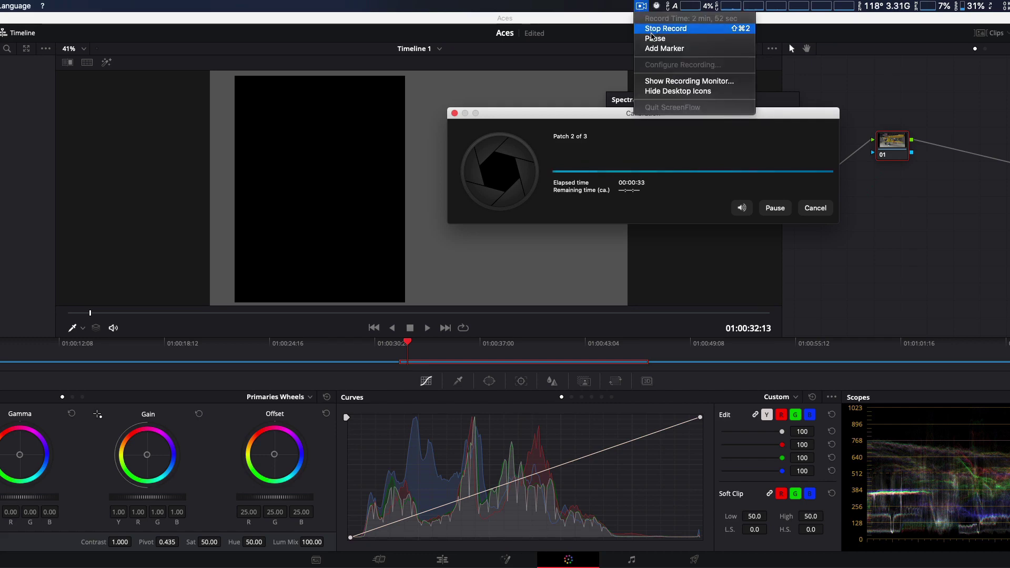
click(666, 28)
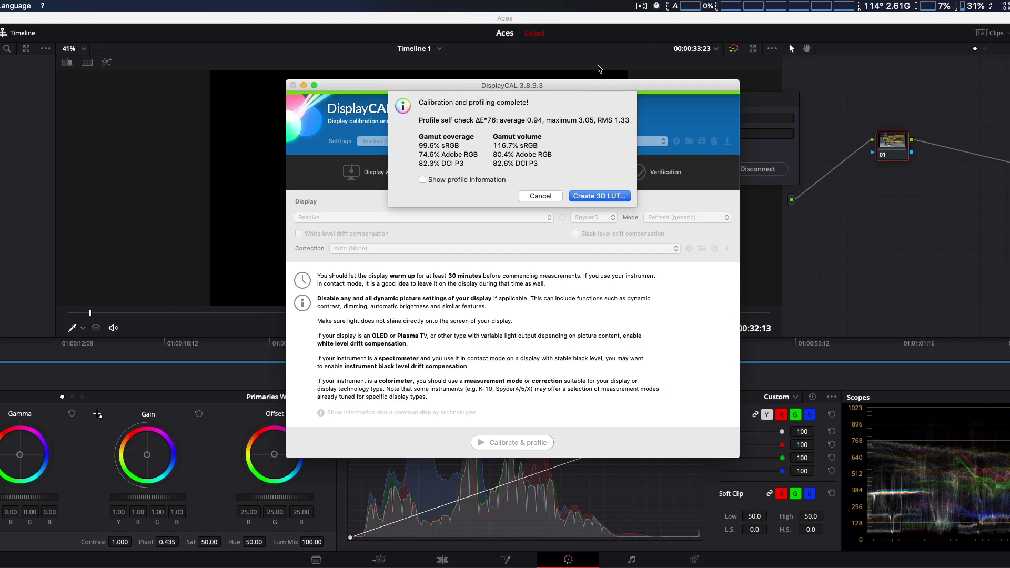
- Build a 3D LUT from the Resolve 2020-02-05 profile and bring up its save options
click(593, 198)
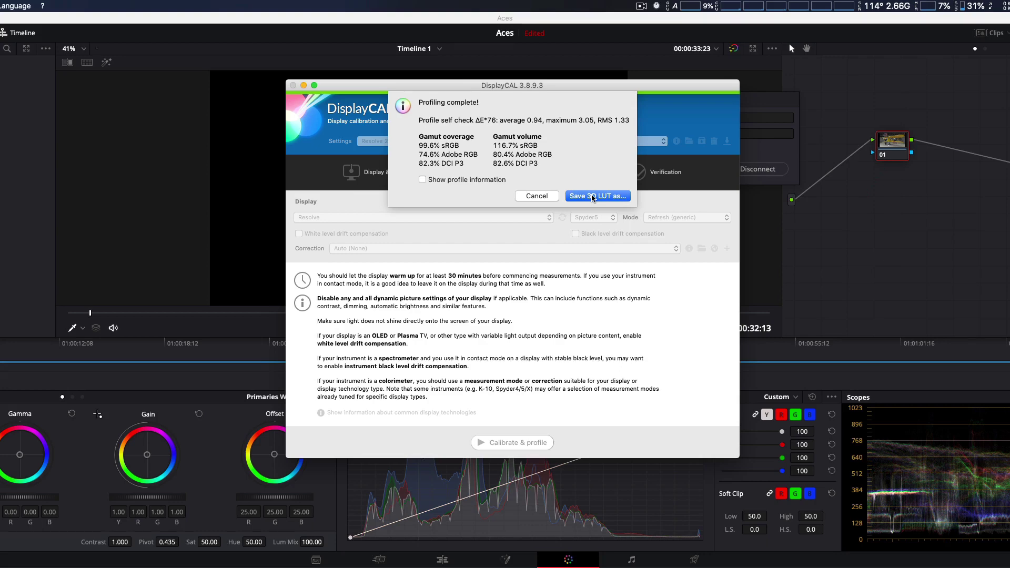
click(600, 196)
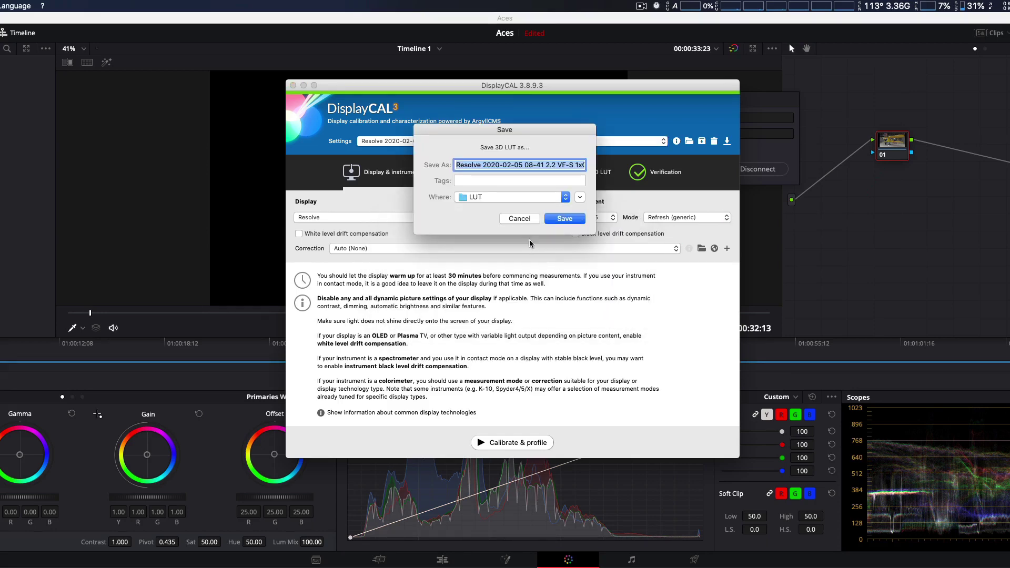
- Save the 3D LUT with its default Resolve 2020-02-05 name into the LUTs folder
click(565, 198)
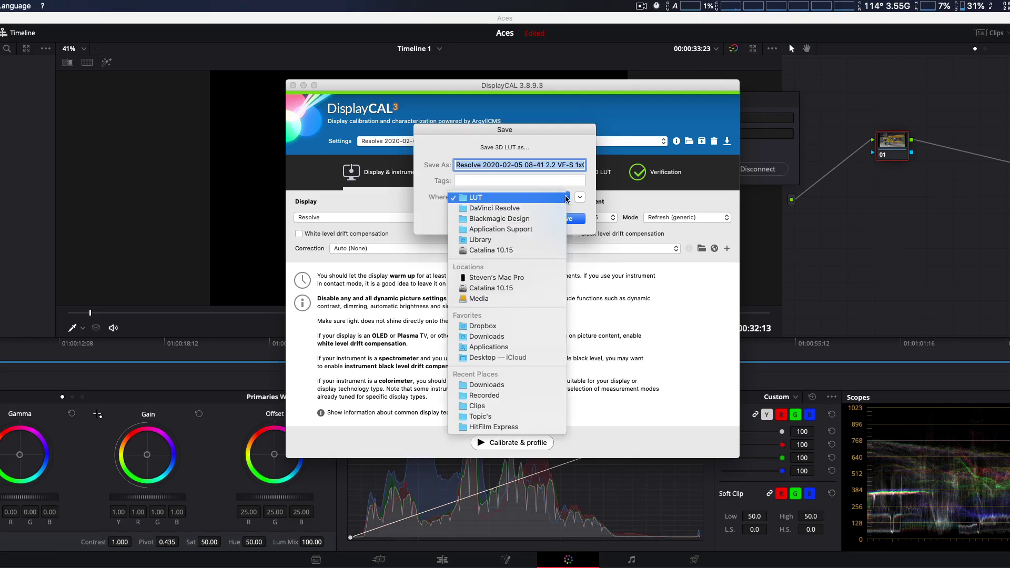
click(566, 198)
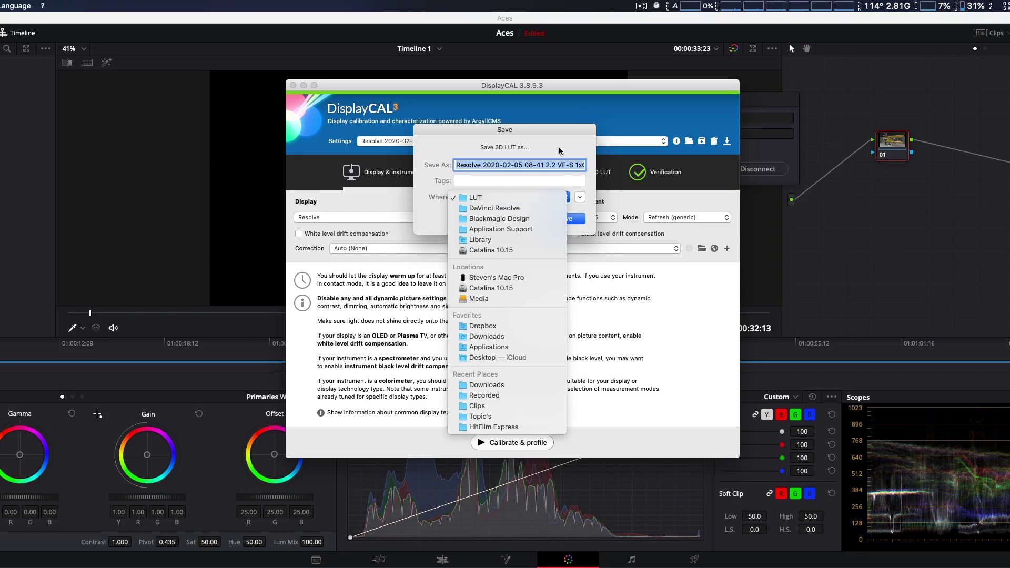
click(581, 198)
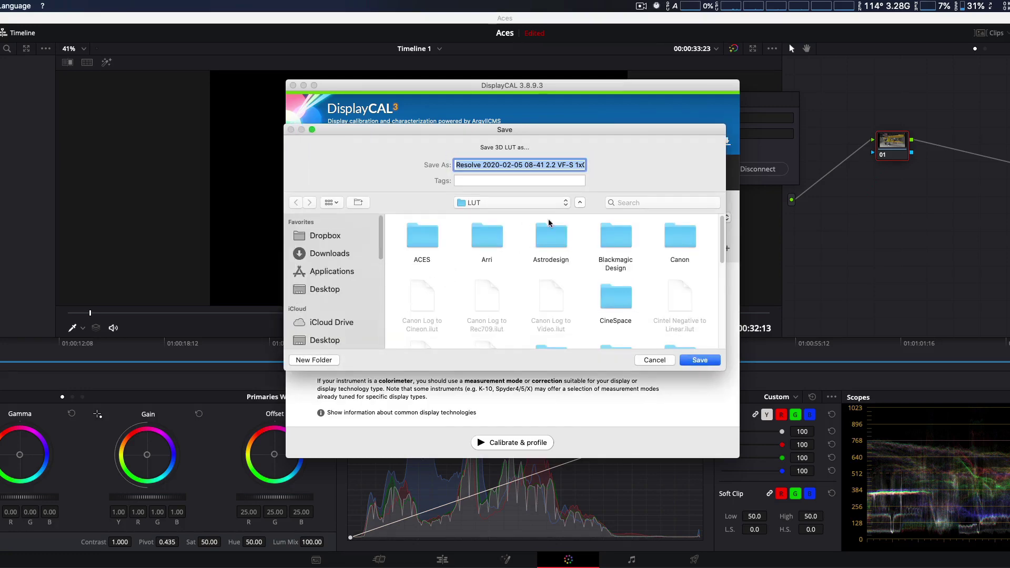
scroll(610, 265, down, 5)
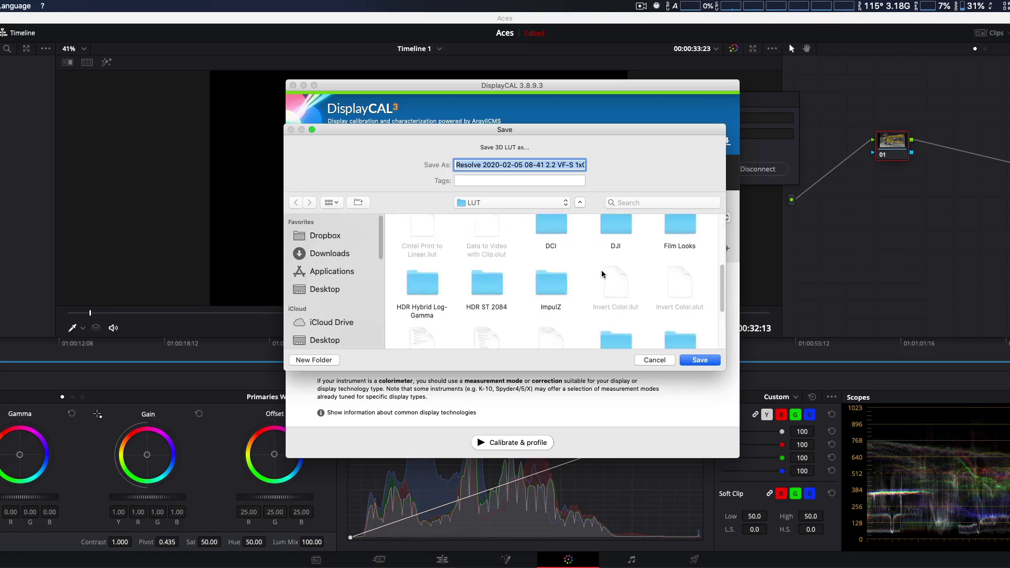
scroll(603, 274, down, 4)
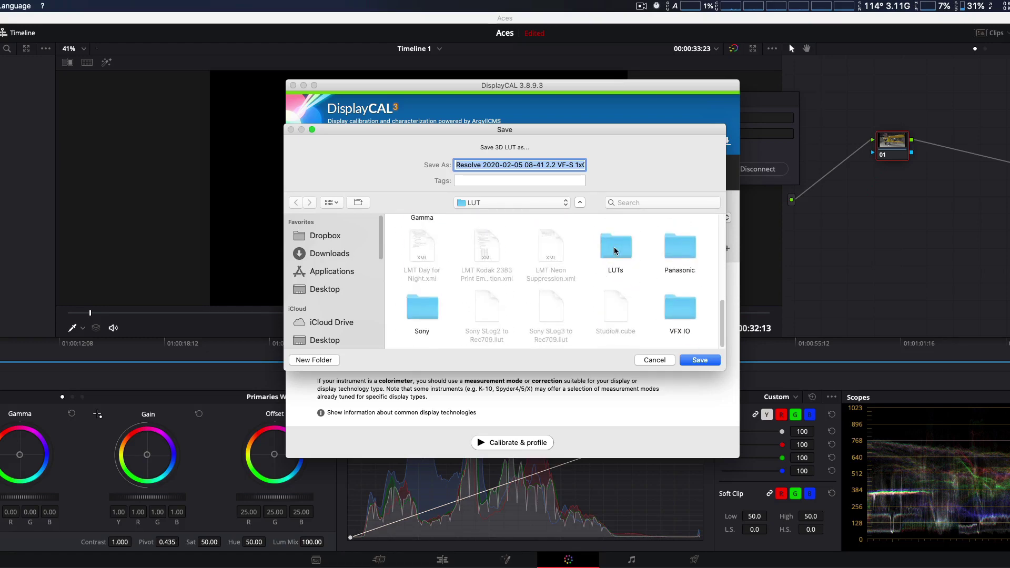
double_click(615, 251)
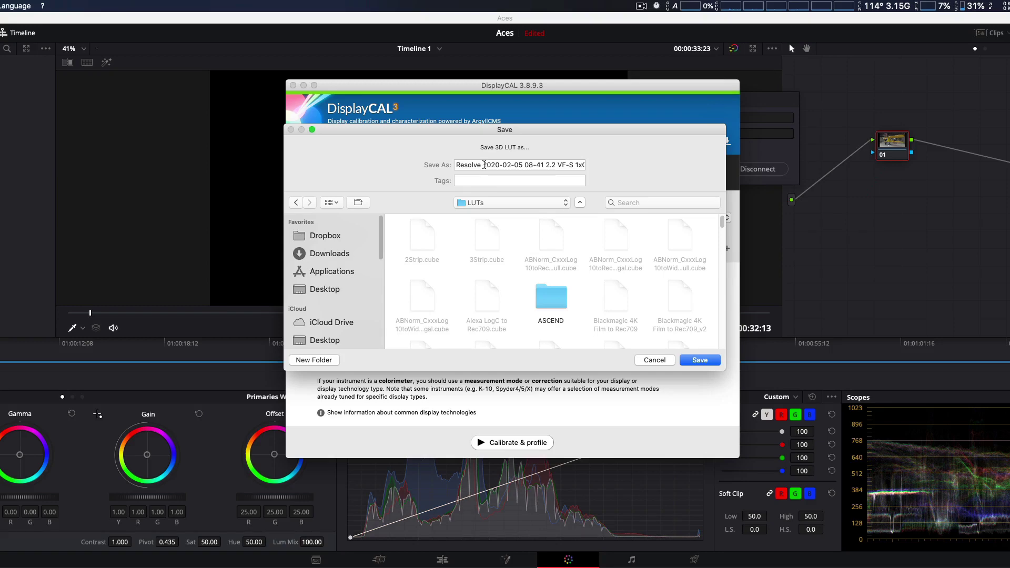
drag(484, 165, 633, 188)
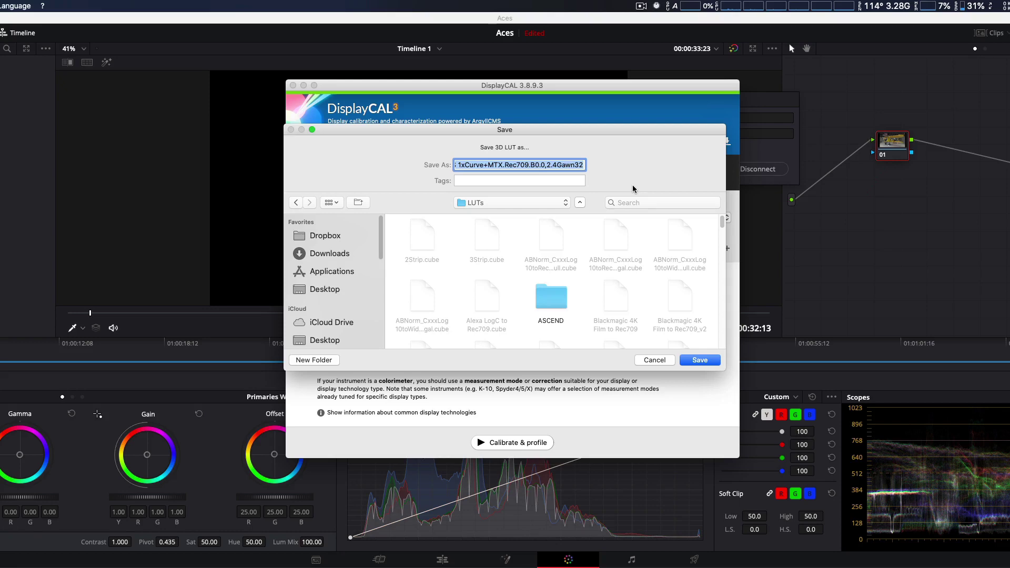
drag(633, 188, 445, 166)
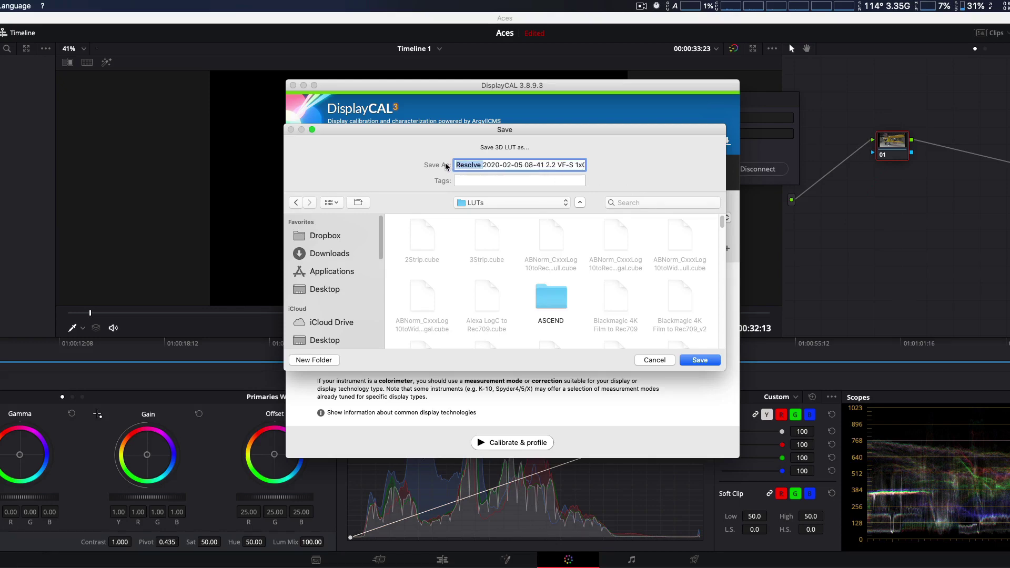
click(696, 360)
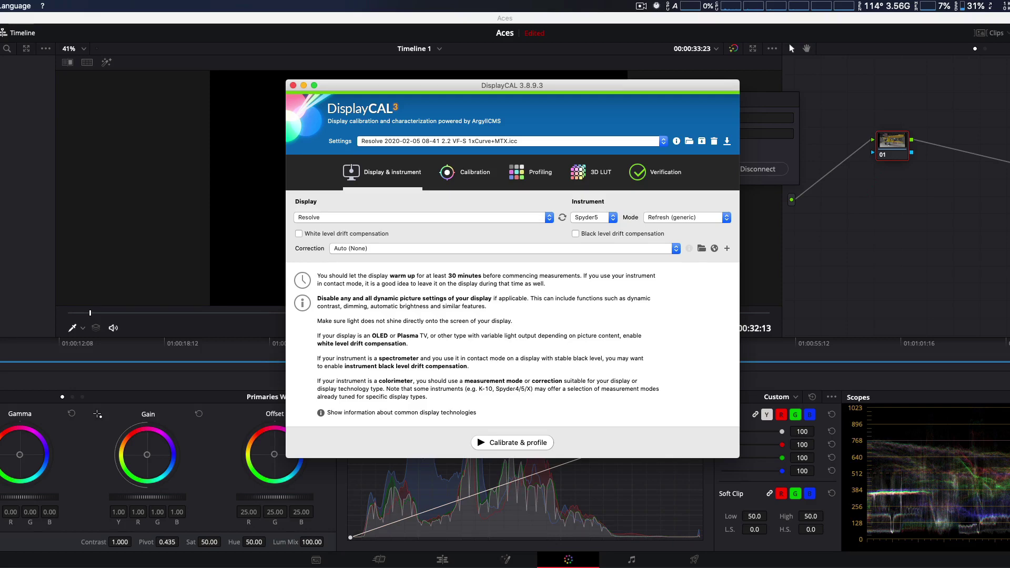
- In Resolve, retry the dropped CalMAN connection, then close the calibration dialog
key(super+Tab)
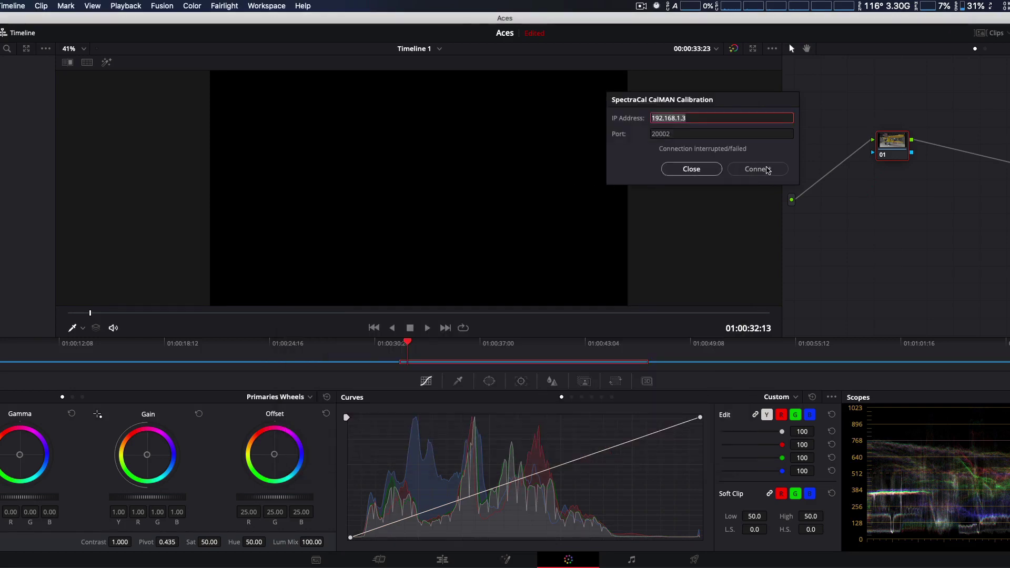
click(768, 170)
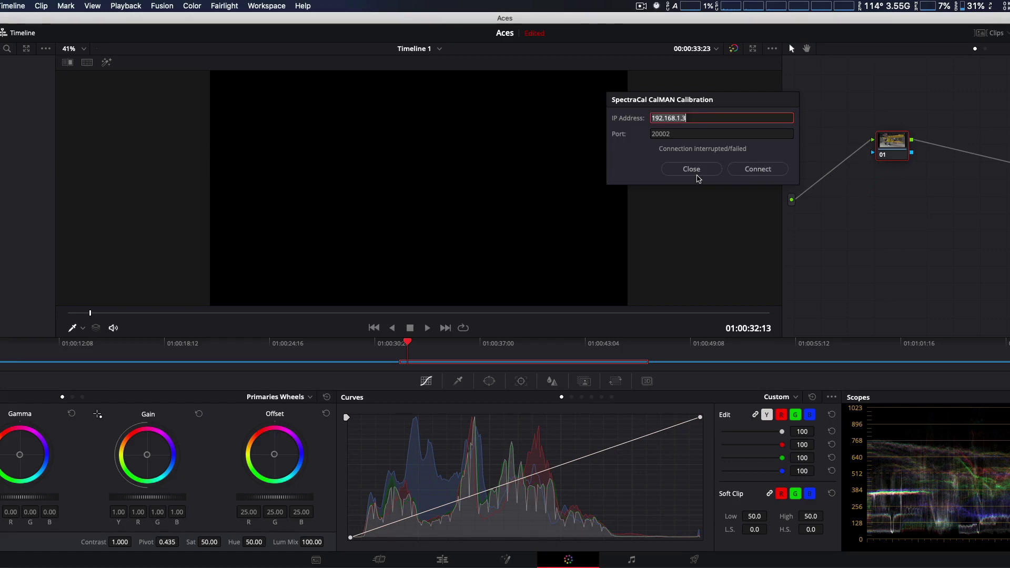
drag(744, 105, 542, 153)
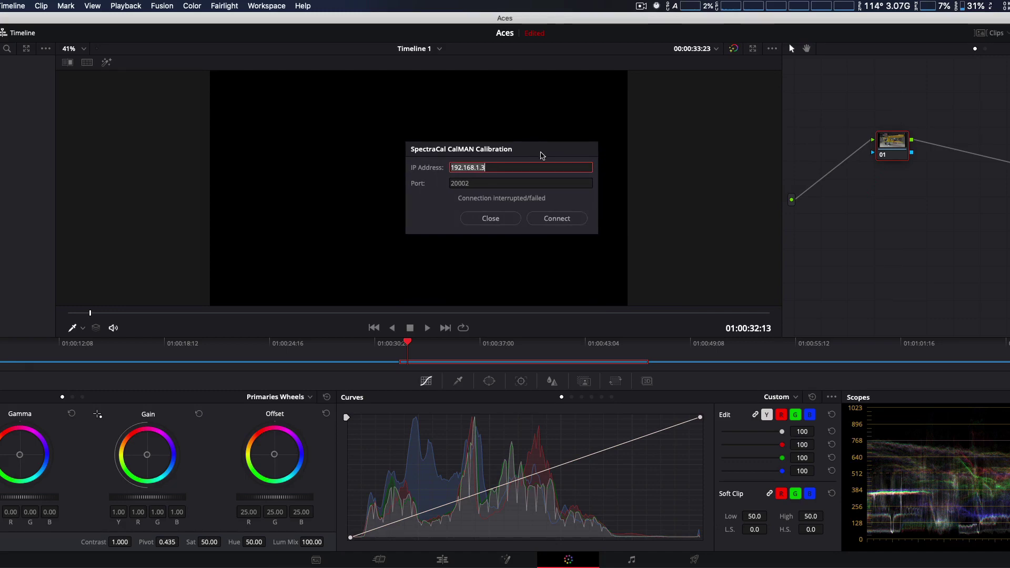
click(511, 218)
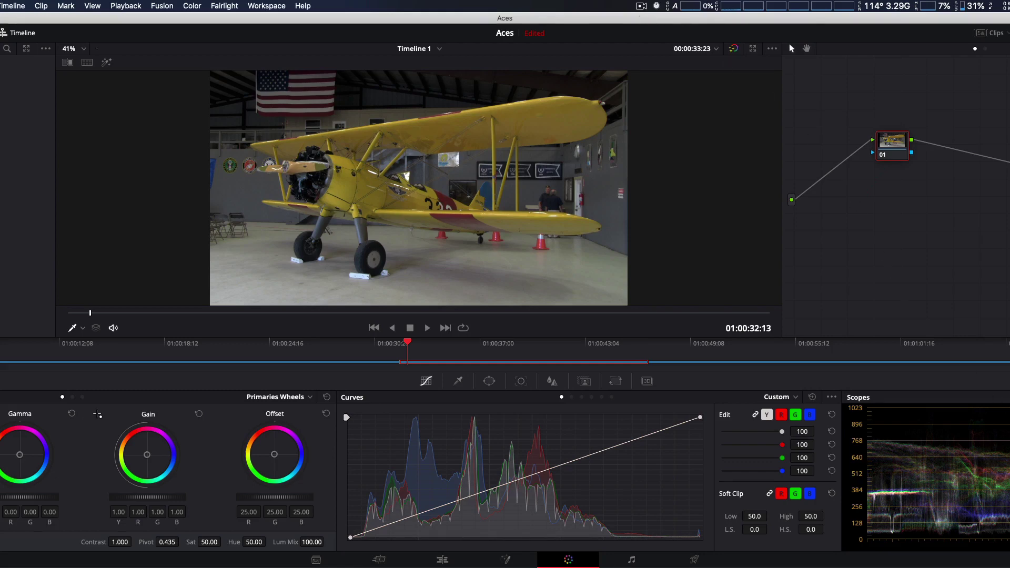
- Open Project Settings > Color Management and refresh the Lookup Tables lists with Update Lists
key(shift+9)
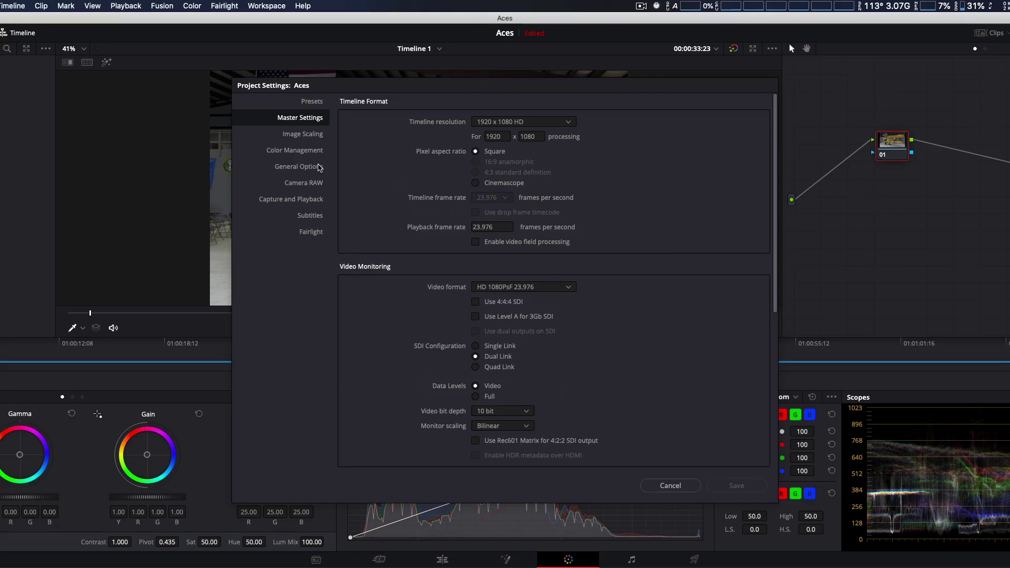
click(304, 152)
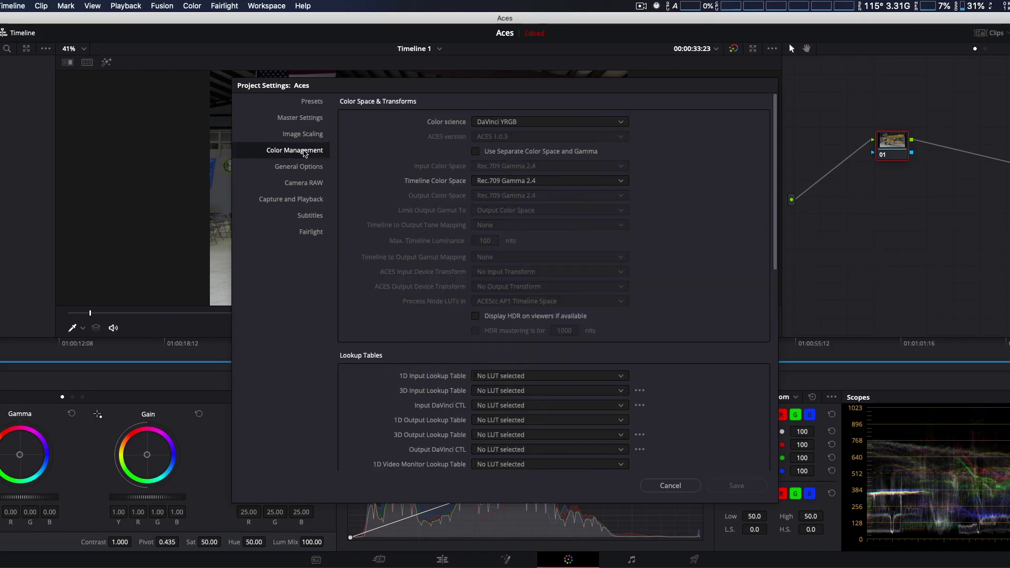
scroll(694, 235, down, 5)
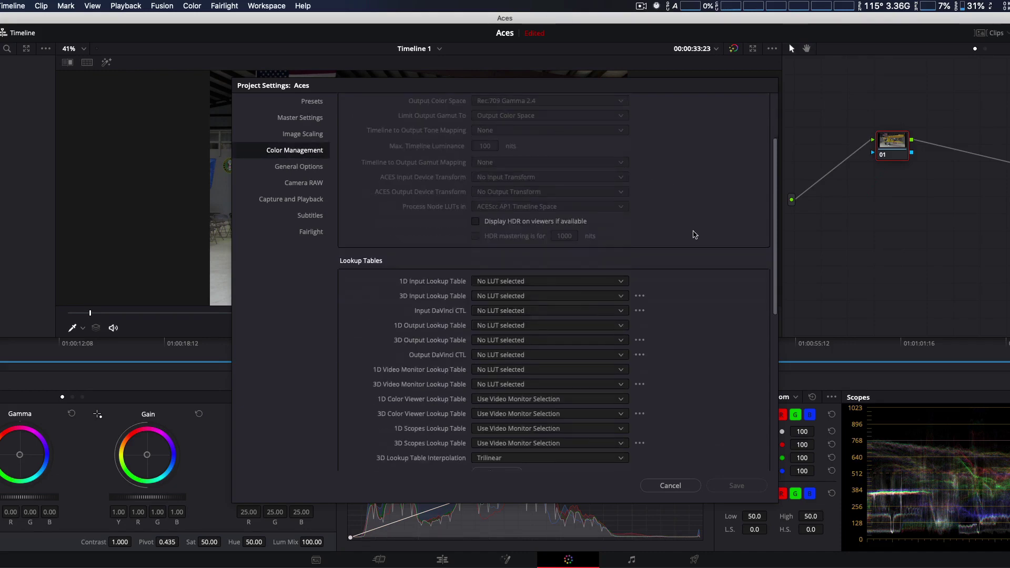
scroll(694, 235, down, 2)
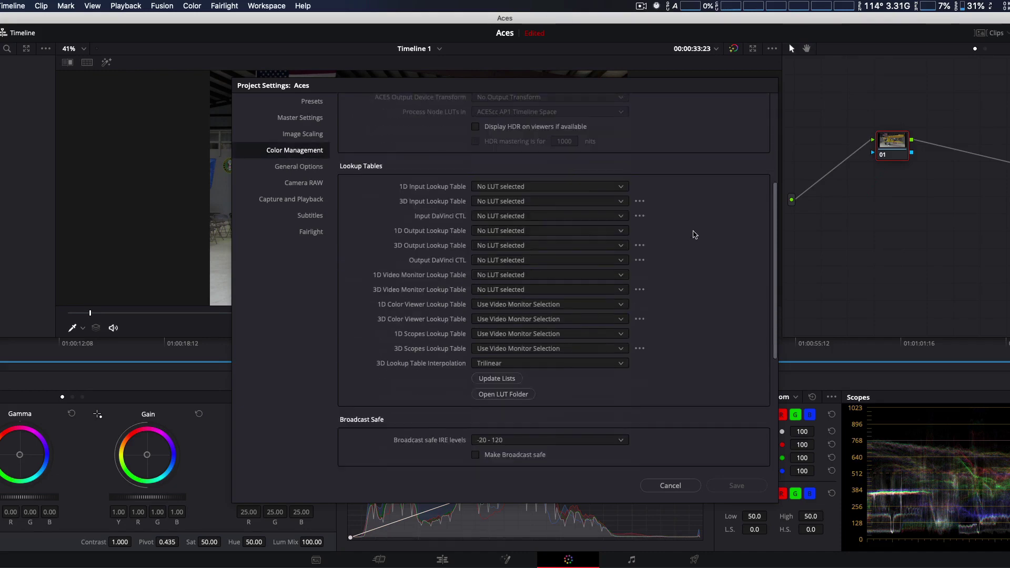
click(509, 381)
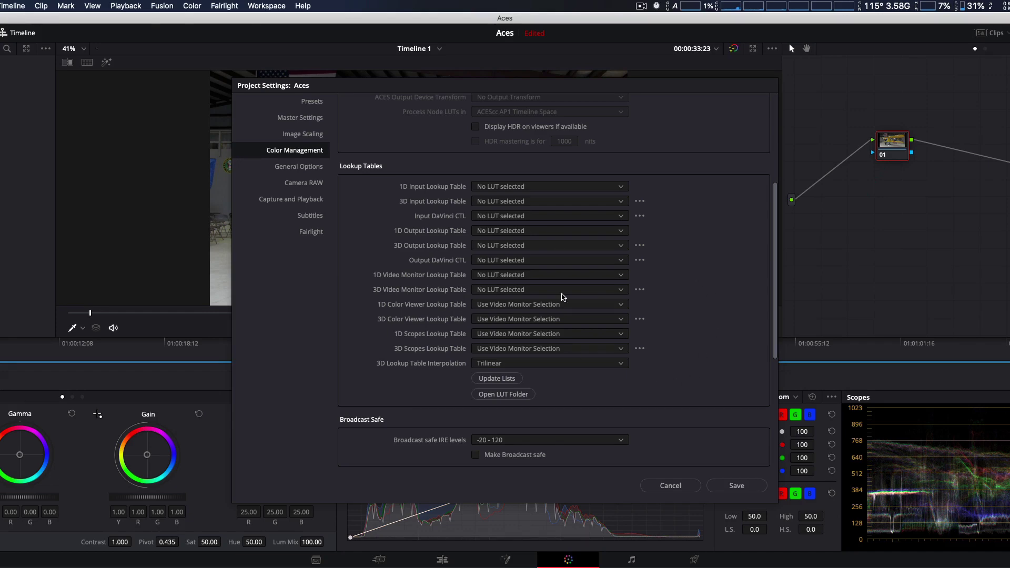
- Choose the Resolve 2020-02-05 LUT as 3D Video Monitor Lookup Table and save settings
click(641, 290)
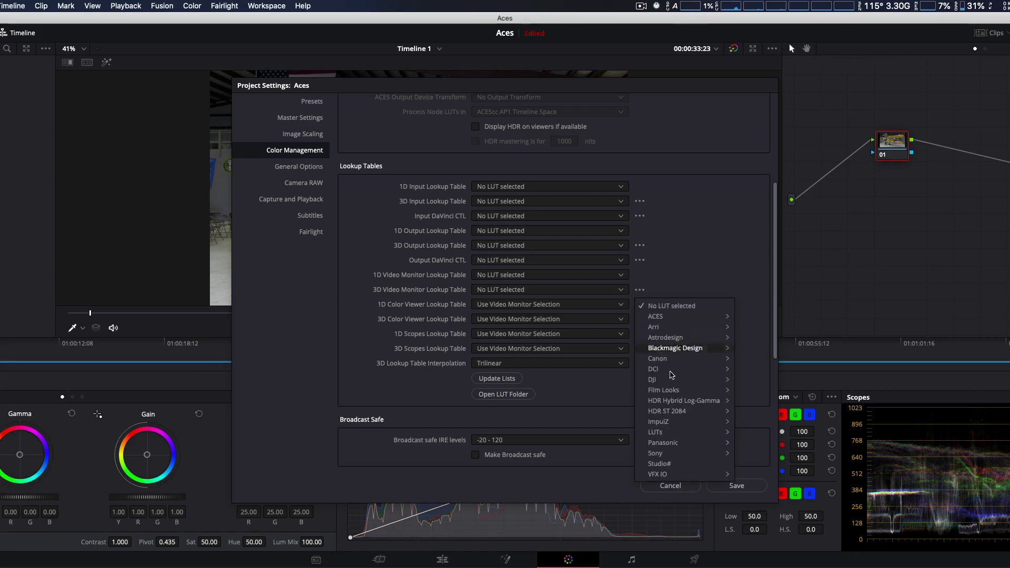
mouse_move(679, 432)
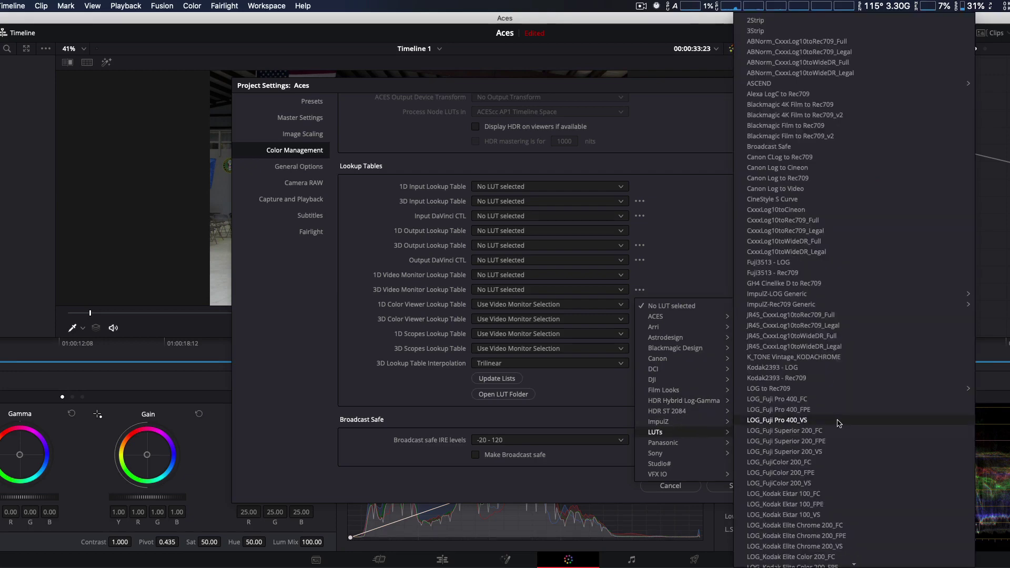
scroll(839, 423, down, 5)
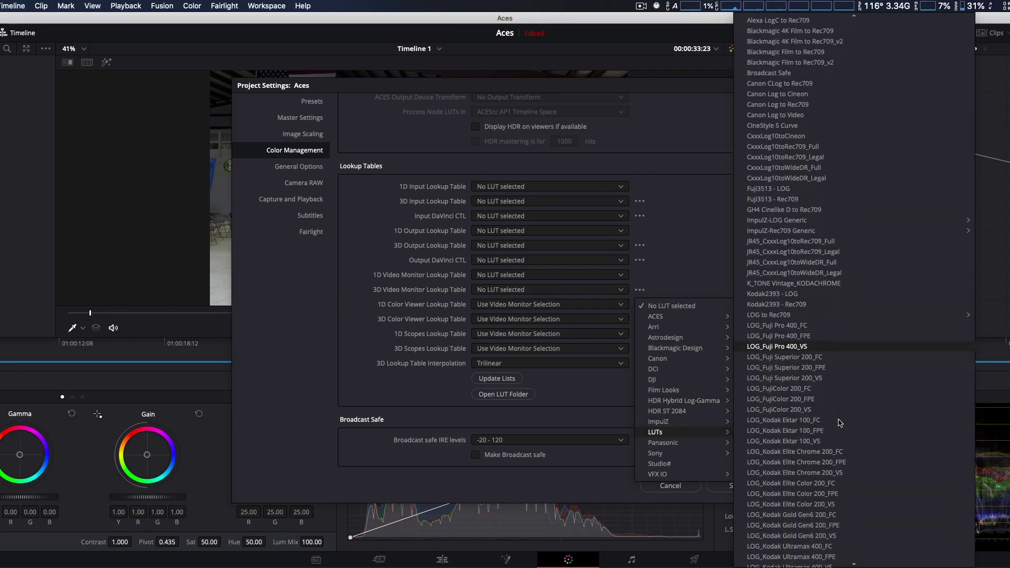
scroll(839, 422, down, 10)
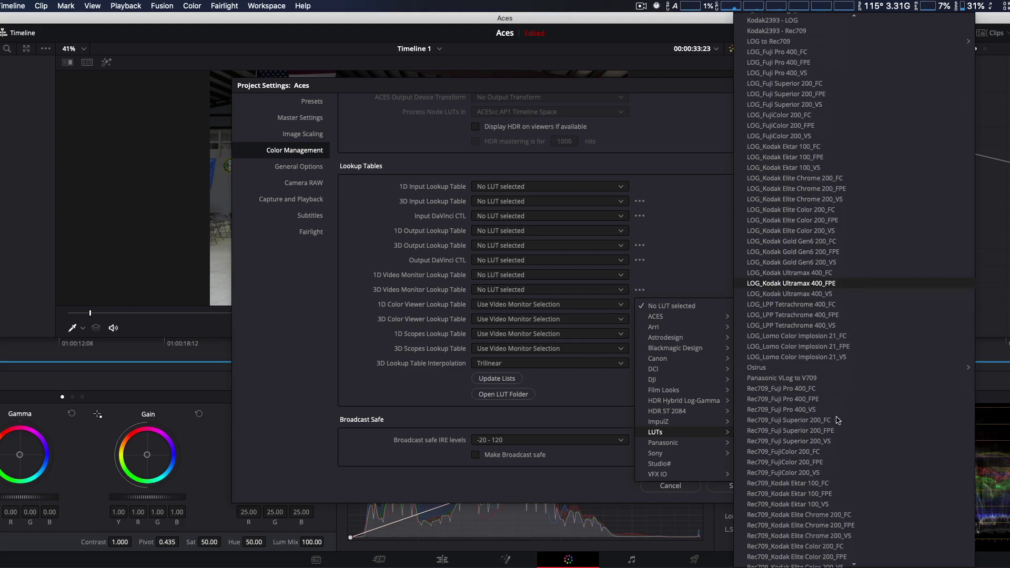
scroll(838, 421, down, 3)
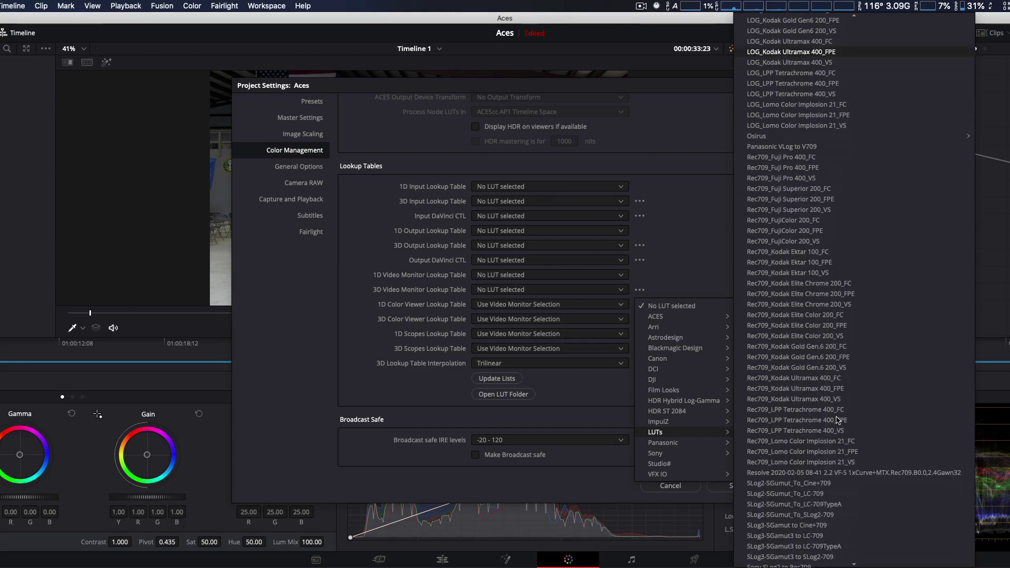
click(903, 473)
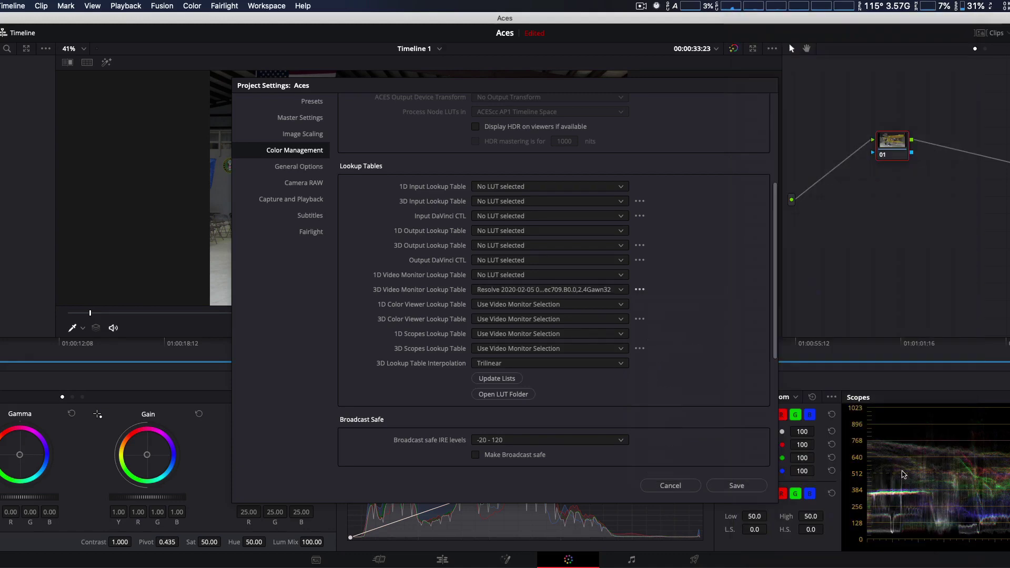
click(737, 486)
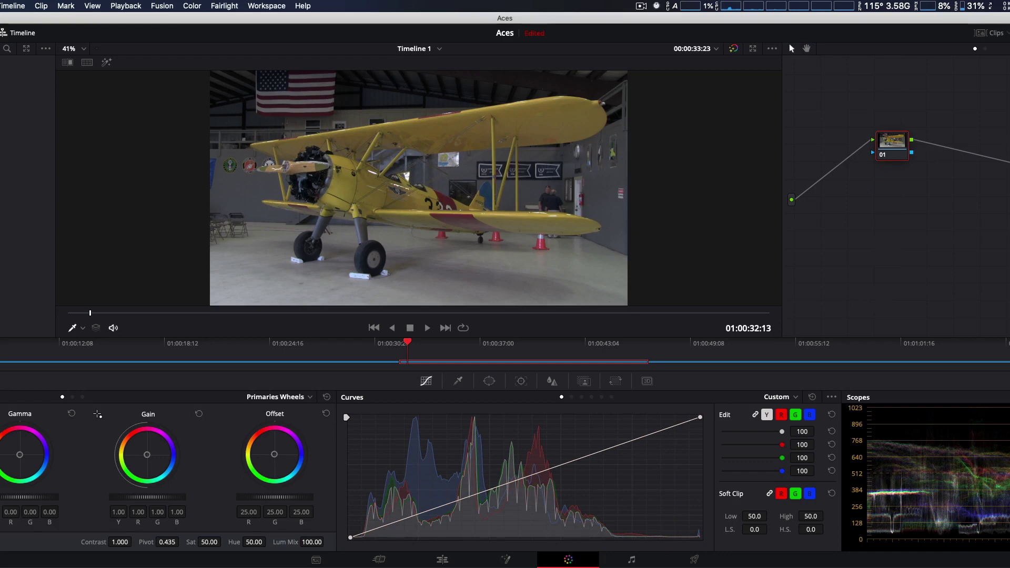
- Reopen Project Settings at Color Management to verify the 3D Video Monitor LUT is Resolve 2020-02-05
key(shift+9)
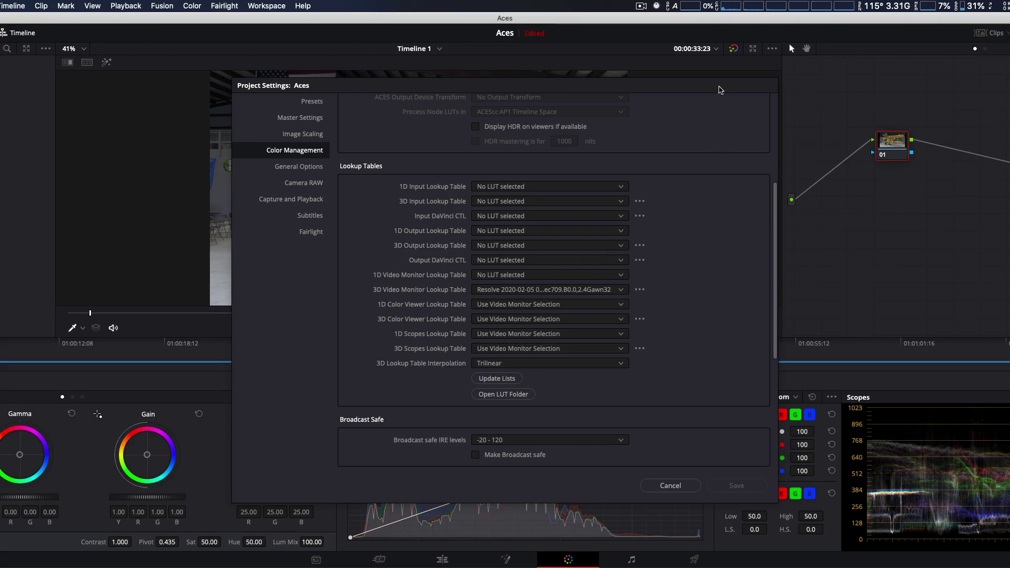
drag(720, 90, 703, 86)
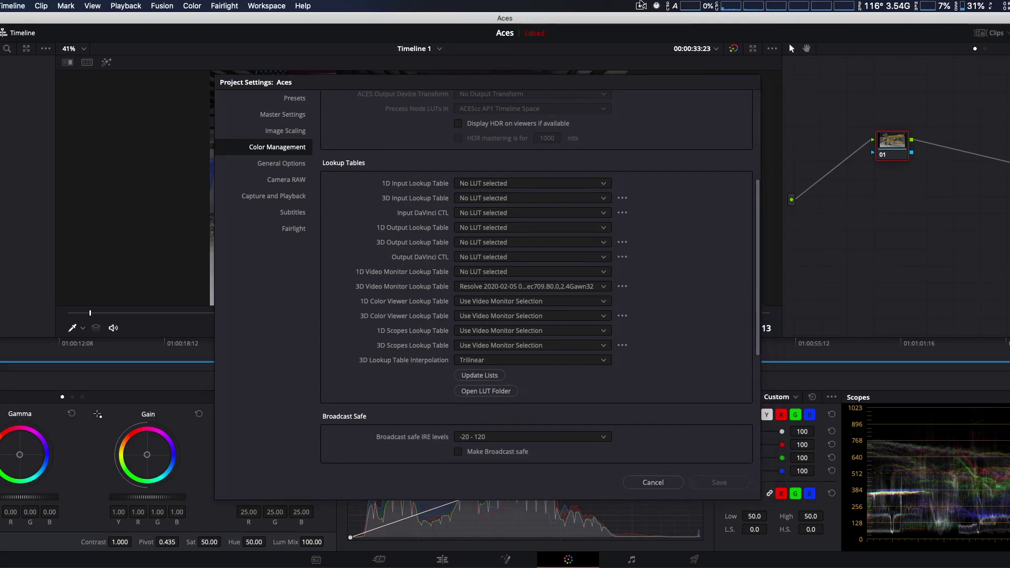